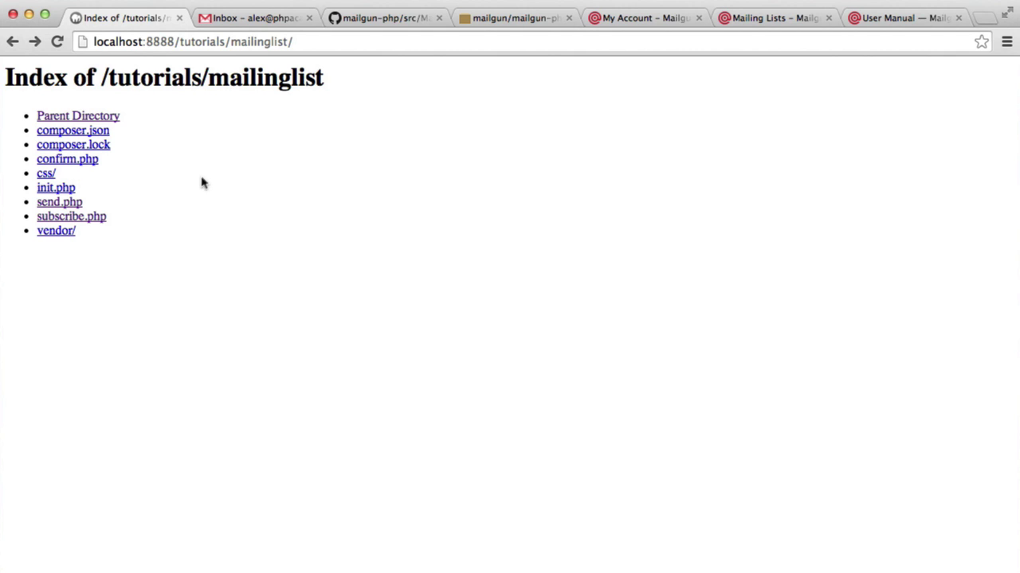
# Submit the subscribe.php signup form with the subscriber's name and email address.
pyautogui.click(97, 220)
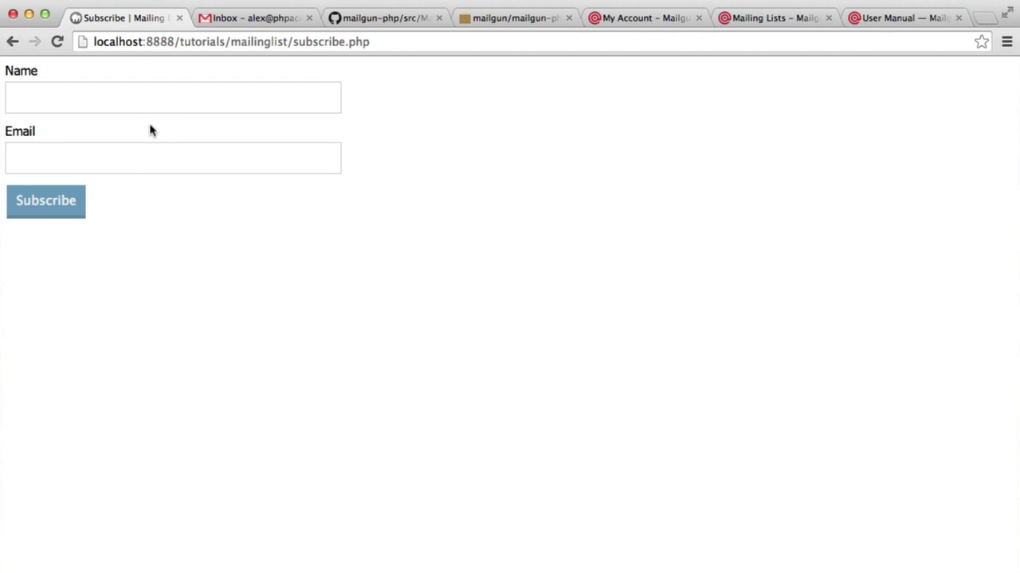
pyautogui.click(140, 102)
pyautogui.write('Al')
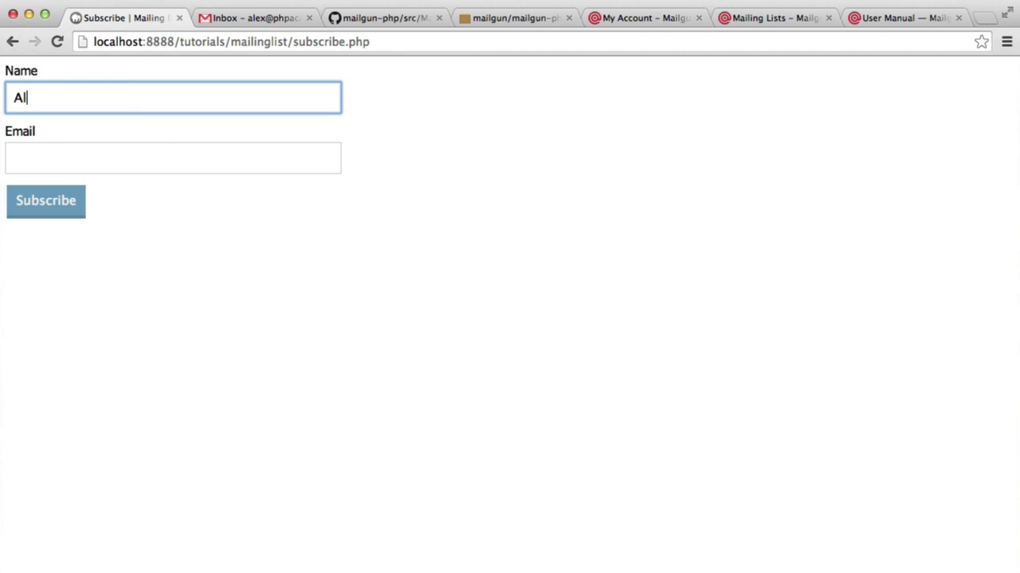
pyautogui.write('ex Garrett')
pyautogui.press('Tab')
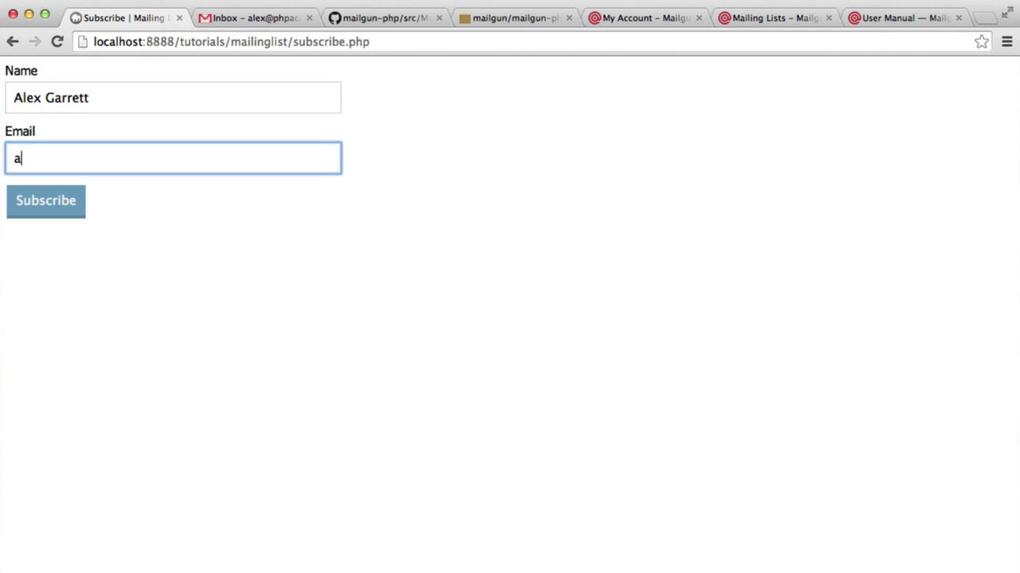
pyautogui.write('@phpaca')
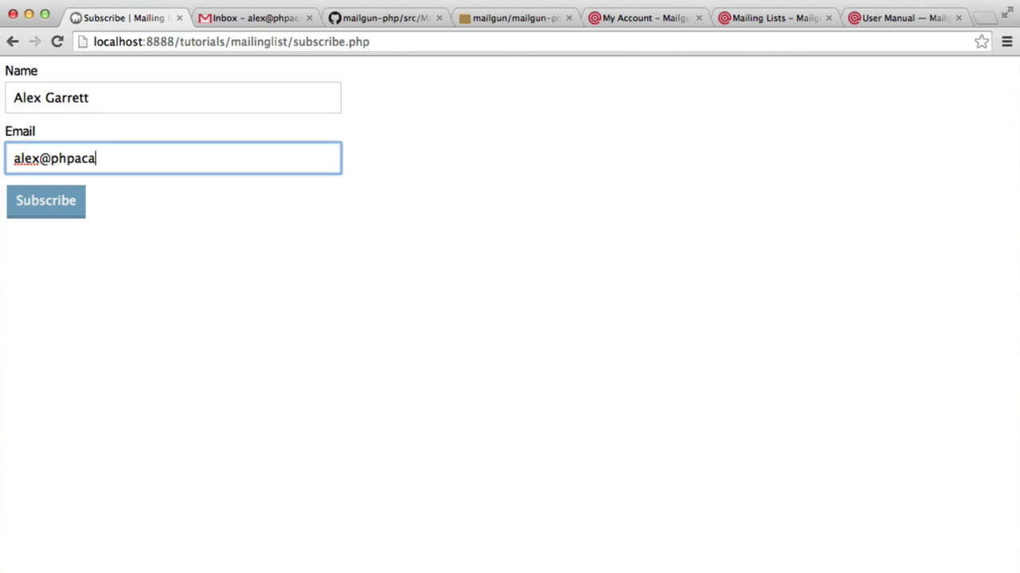
pyautogui.write('demy.org')
pyautogui.click(31, 205)
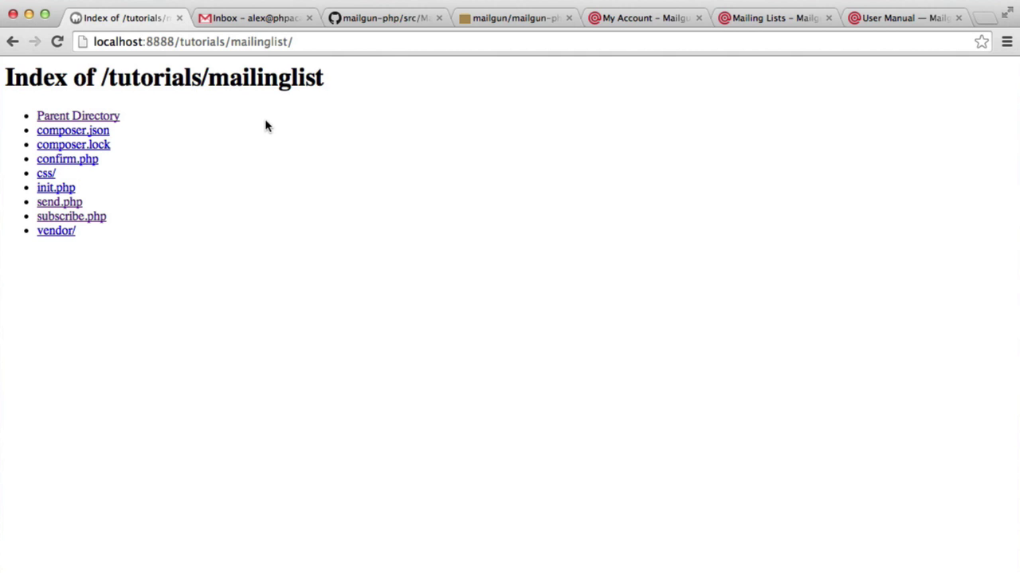
# Refresh the Gmail inbox and open the 'Please confirm your subscription' email.
pyautogui.click(251, 16)
pyautogui.click(46, 187)
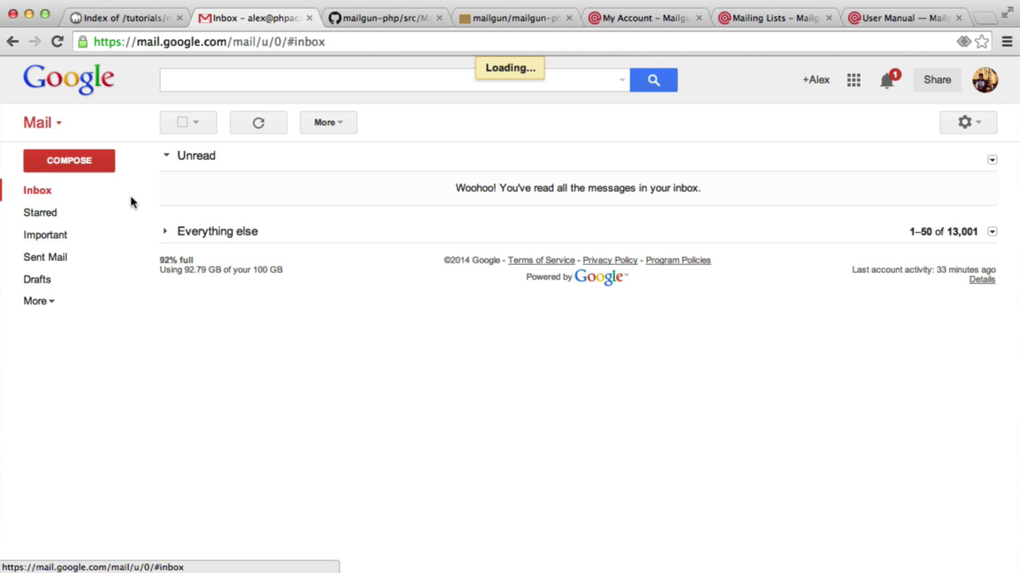
pyautogui.click(39, 191)
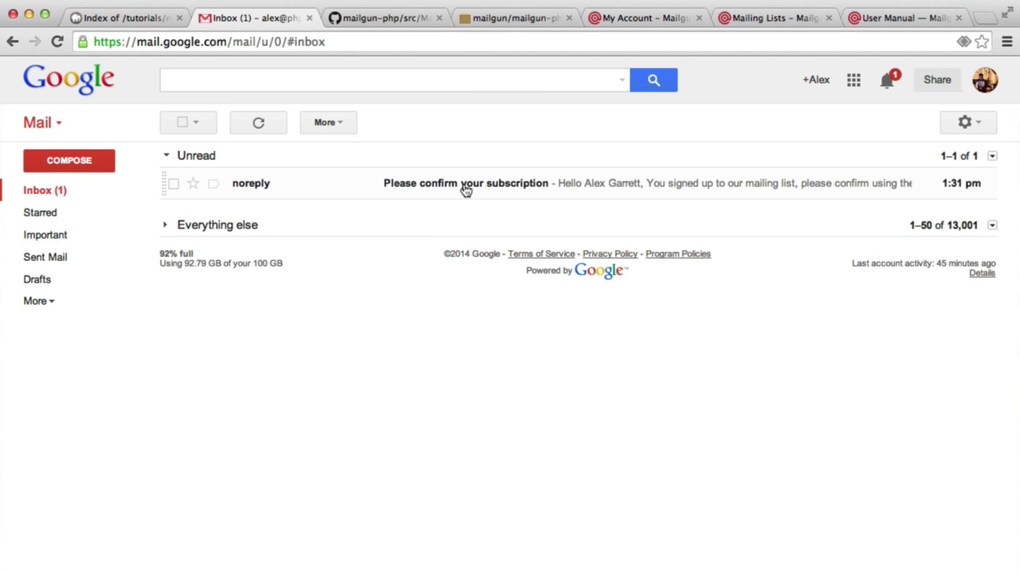
pyautogui.click(465, 190)
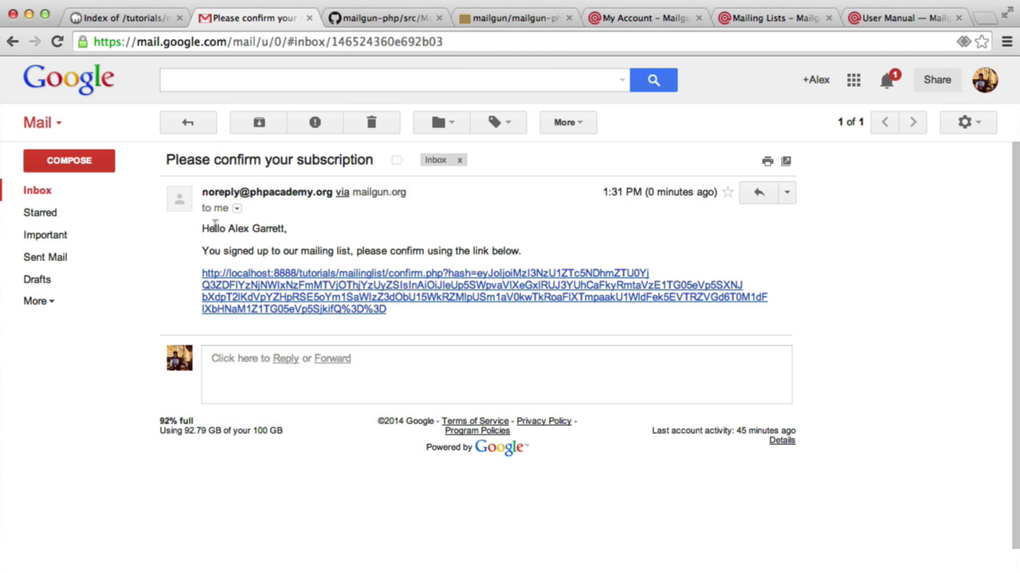
pyautogui.moveTo(203, 228); pyautogui.dragTo(324, 231)
pyautogui.click(322, 251)
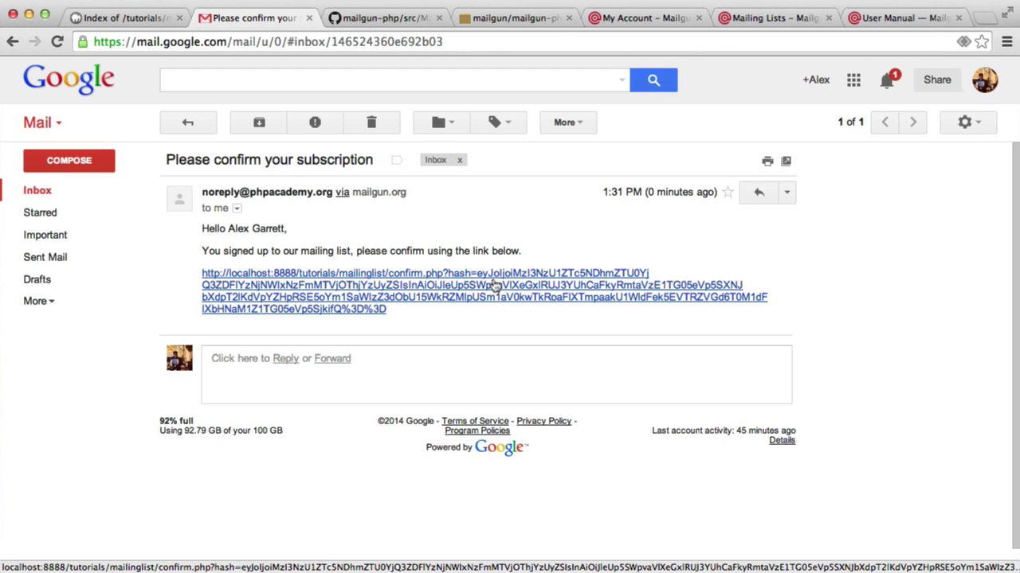
# Follow the email's confirm.php link, then close that tab and return to the directory listing.
pyautogui.click(135, 24)
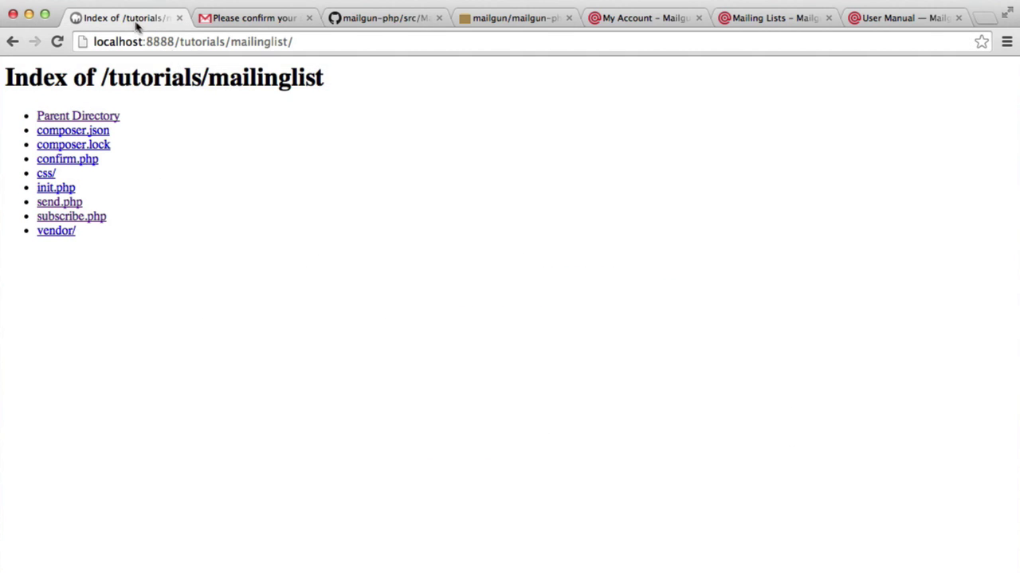
pyautogui.click(253, 19)
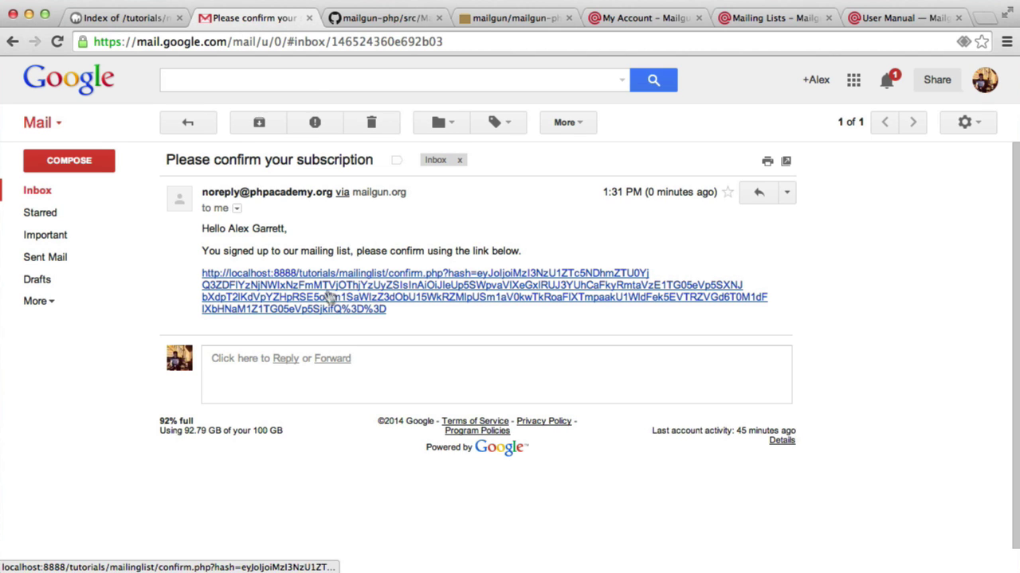
pyautogui.click(406, 296)
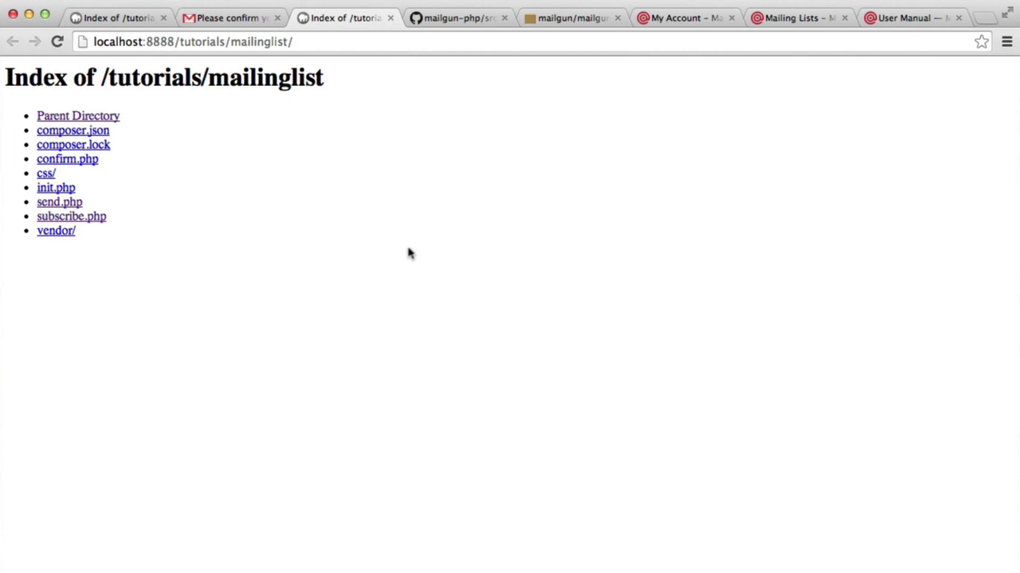
pyautogui.click(390, 18)
pyautogui.click(119, 18)
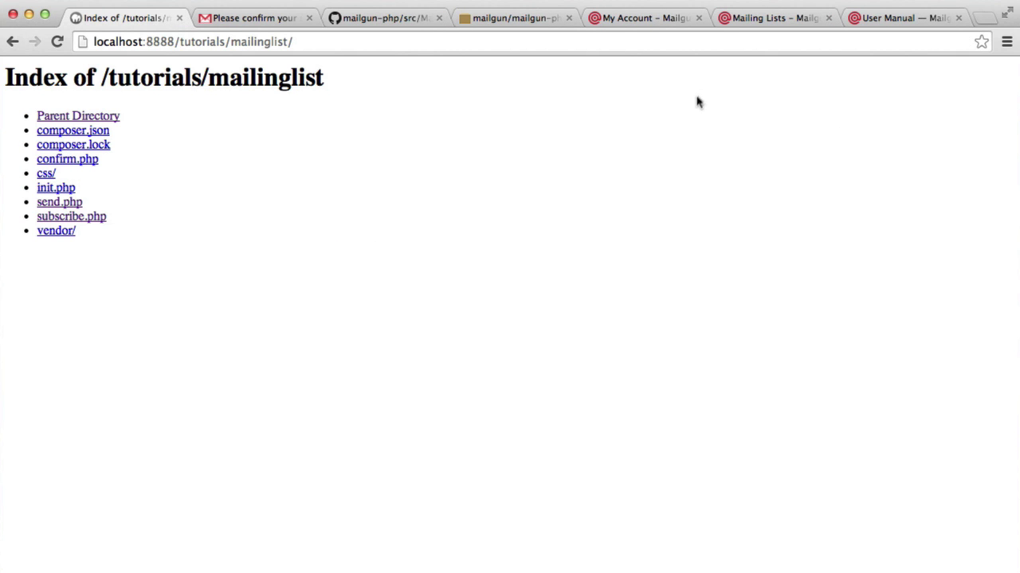
# Reload Mailgun's News list to see the new recipient Subscribed, then open send.php.
pyautogui.click(765, 19)
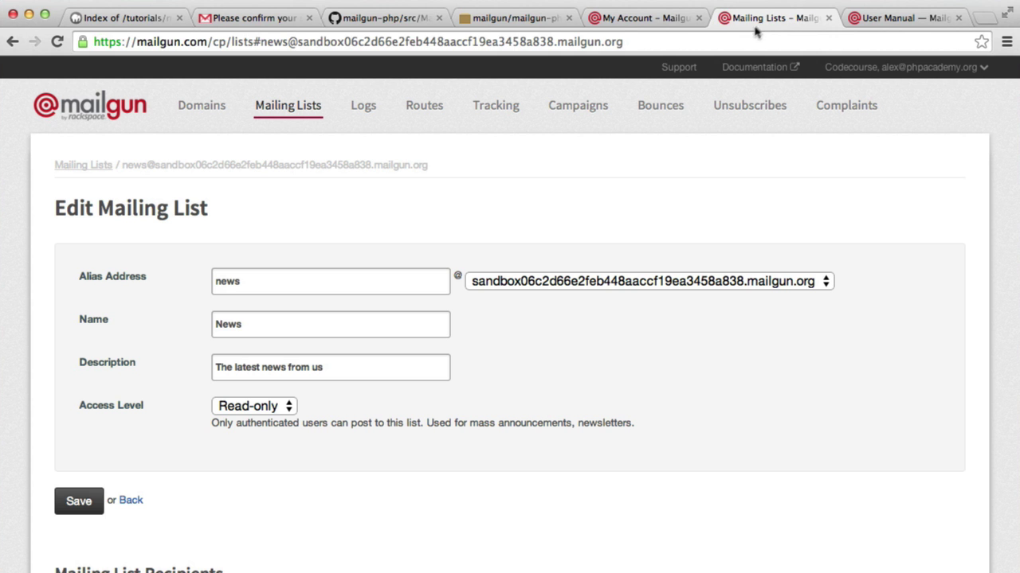
pyautogui.click(623, 41)
pyautogui.press('Return')
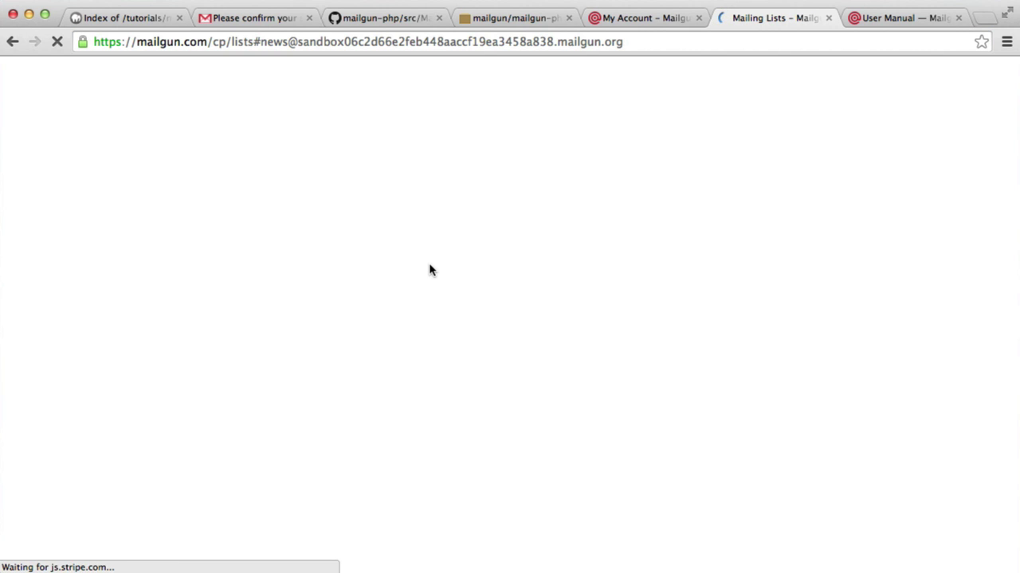
pyautogui.scroll(-5, 429, 271)
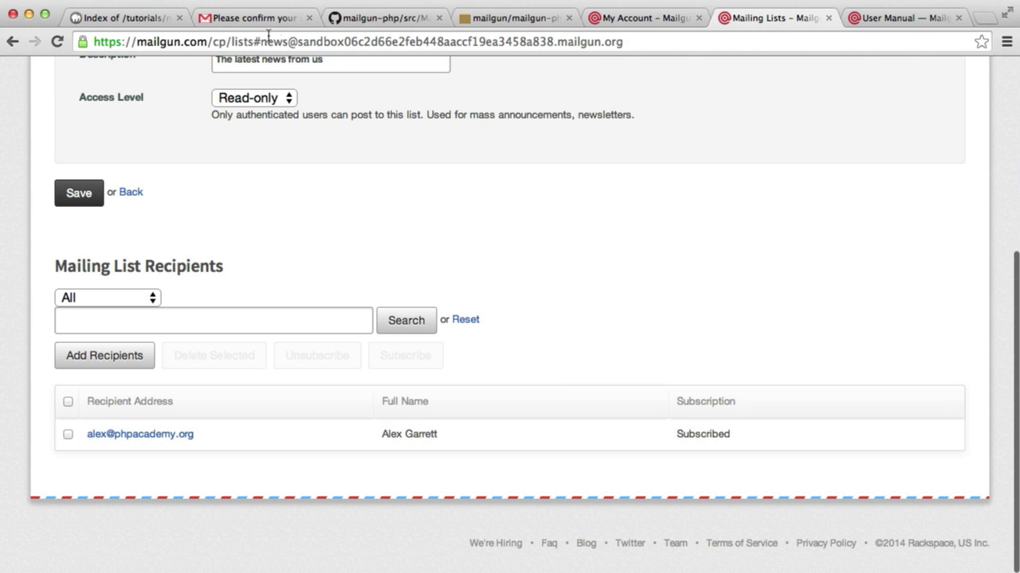
pyautogui.click(127, 19)
pyautogui.click(62, 203)
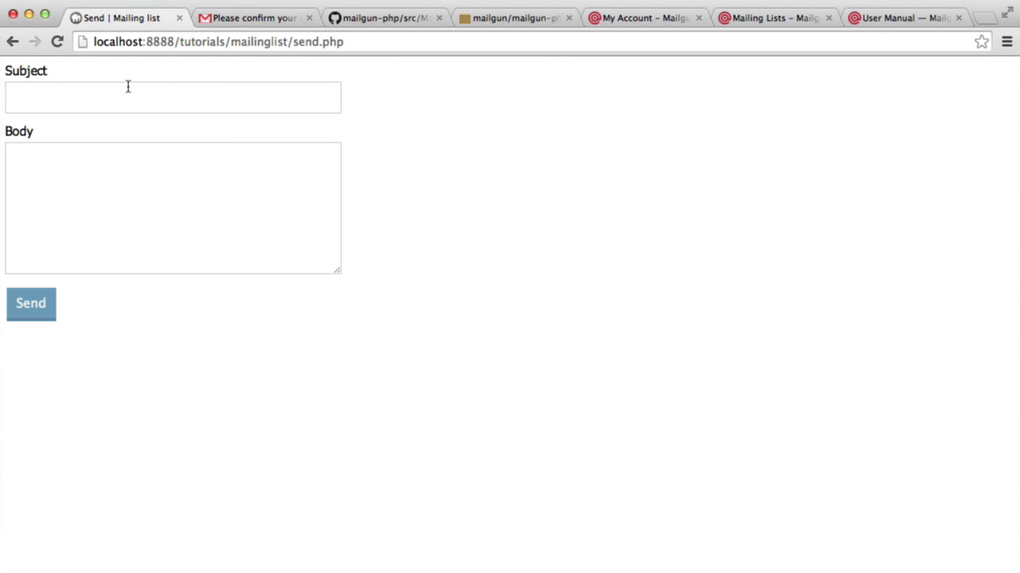
# Read the 'You are now subscribed' email in Gmail and go back to the inbox.
pyautogui.click(244, 17)
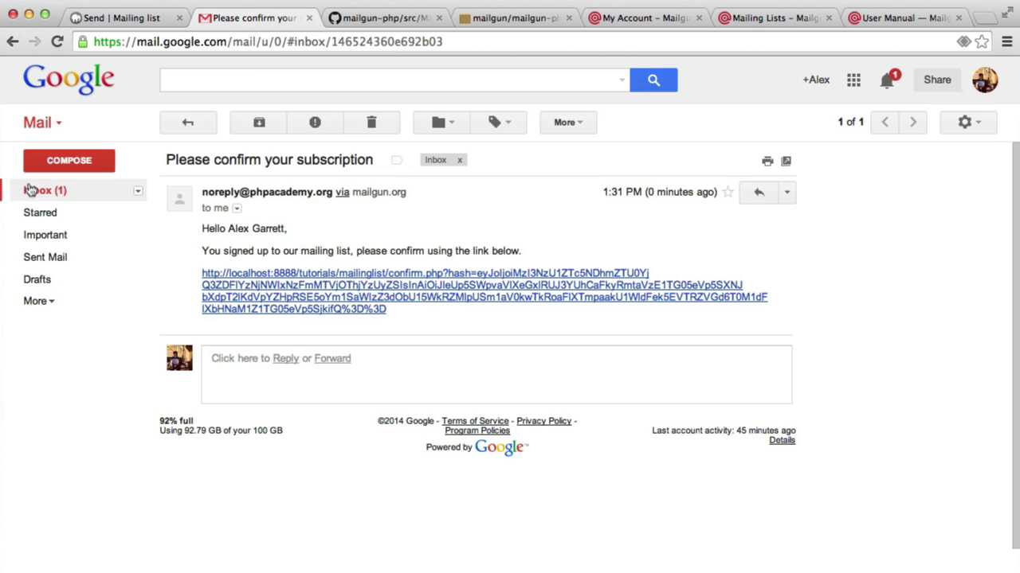
pyautogui.click(44, 194)
pyautogui.click(471, 184)
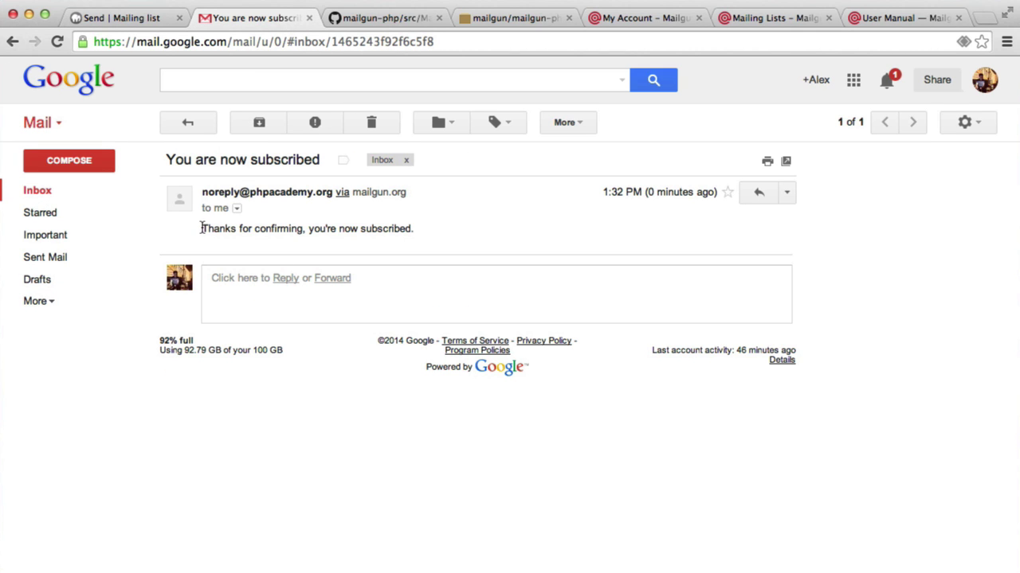
pyautogui.moveTo(200, 229); pyautogui.dragTo(467, 231)
pyautogui.click(353, 247)
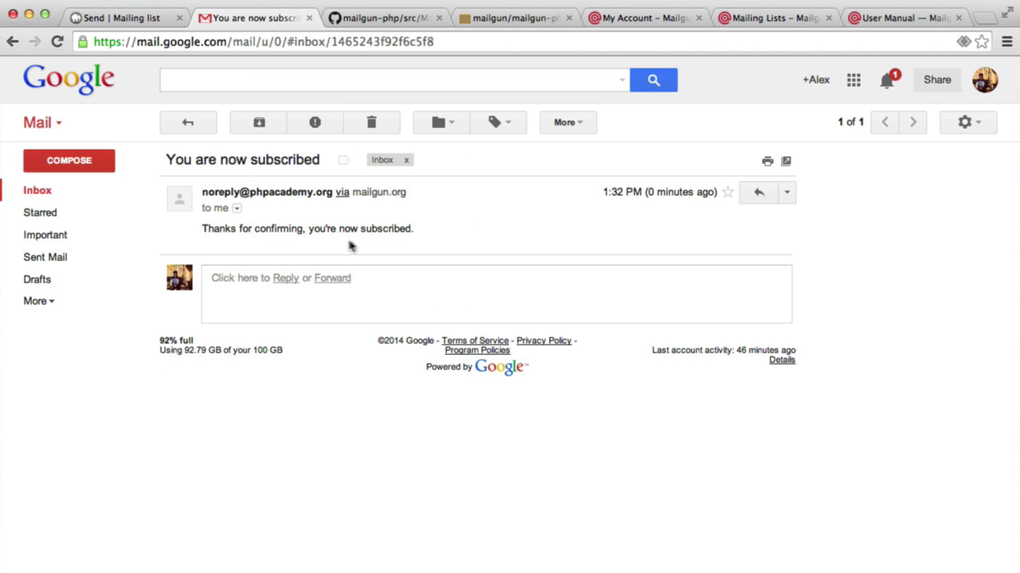
pyautogui.click(72, 199)
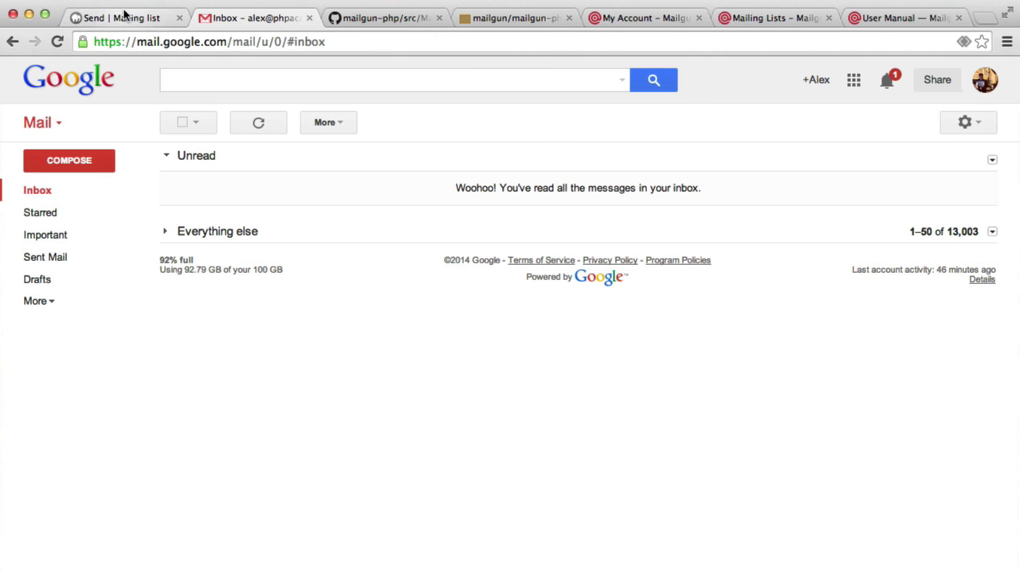
# Return to the mailing list's empty send form.
pyautogui.click(125, 16)
pyautogui.click(74, 106)
pyautogui.click(427, 123)
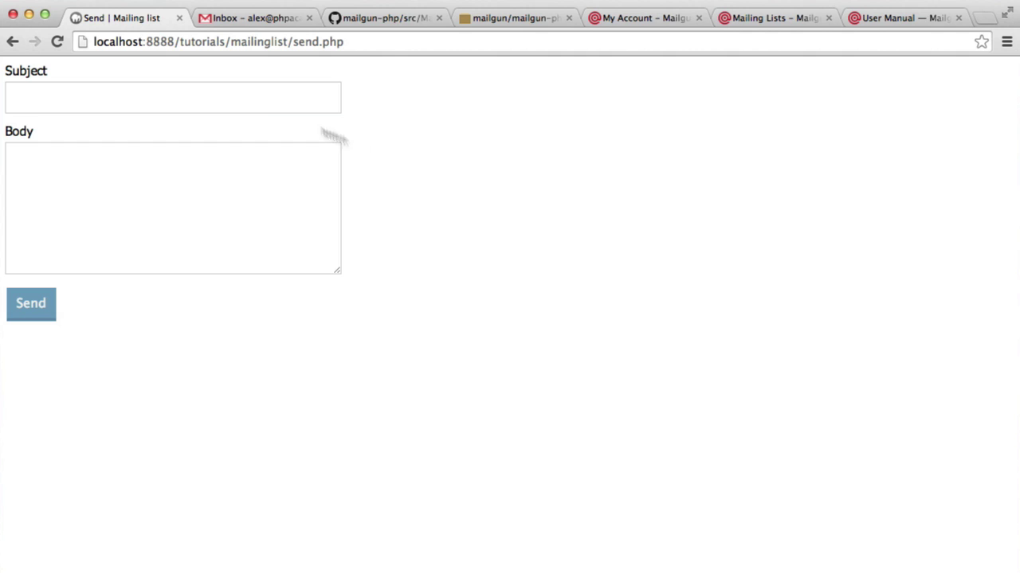
# Send a bulk email with subject 'Test bulk email' and body 'This is a test bulk email.'.
pyautogui.click(266, 104)
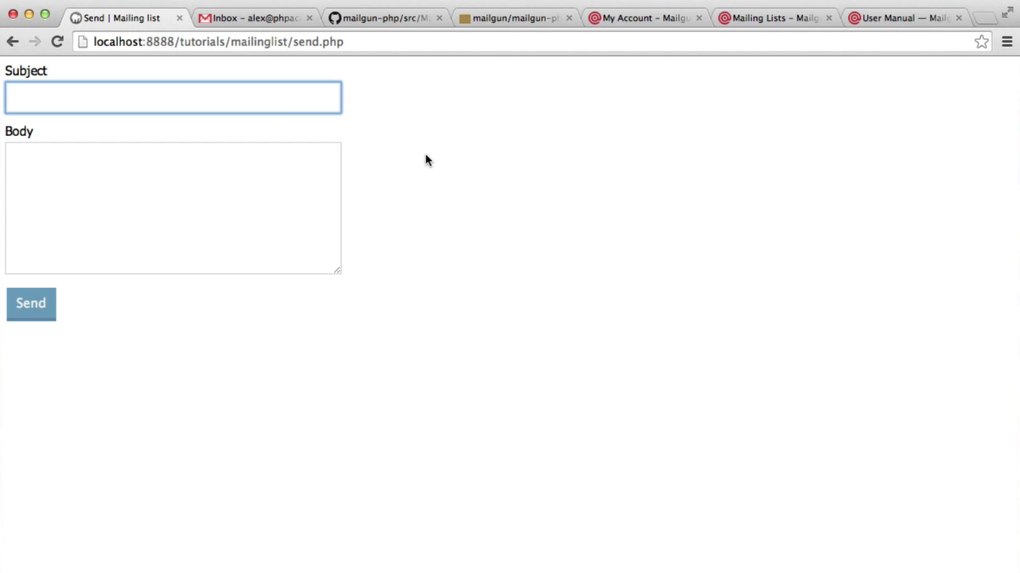
pyautogui.write('Test ')
pyautogui.write('bulk email')
pyautogui.press('Tab')
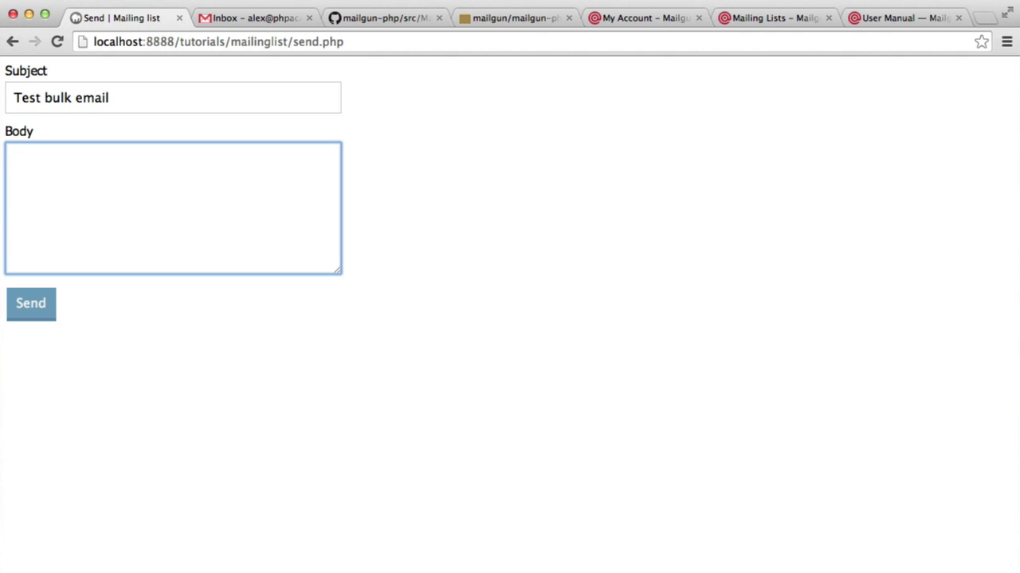
pyautogui.write('This is a test bu')
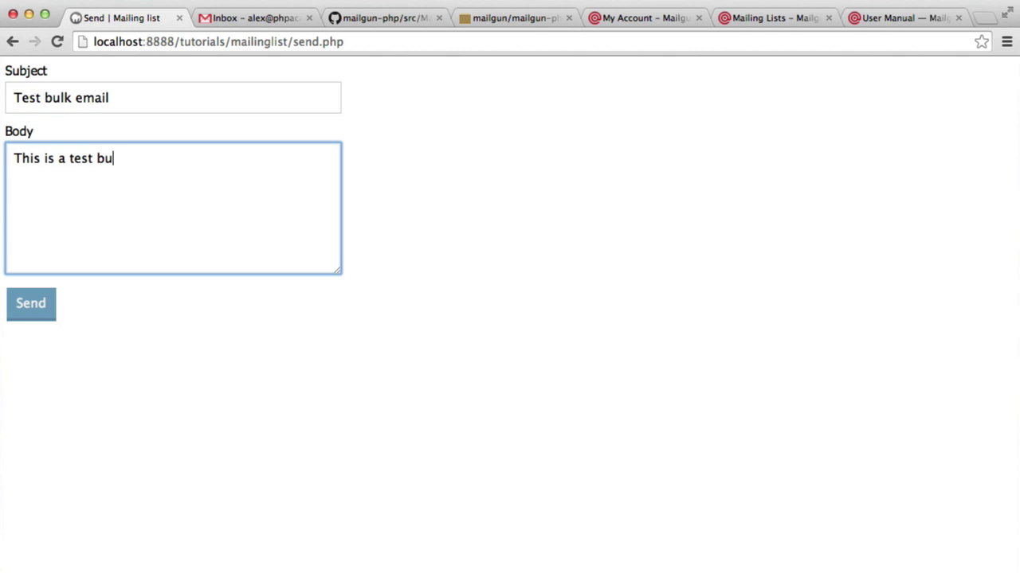
pyautogui.write('lk email.')
pyautogui.click(33, 308)
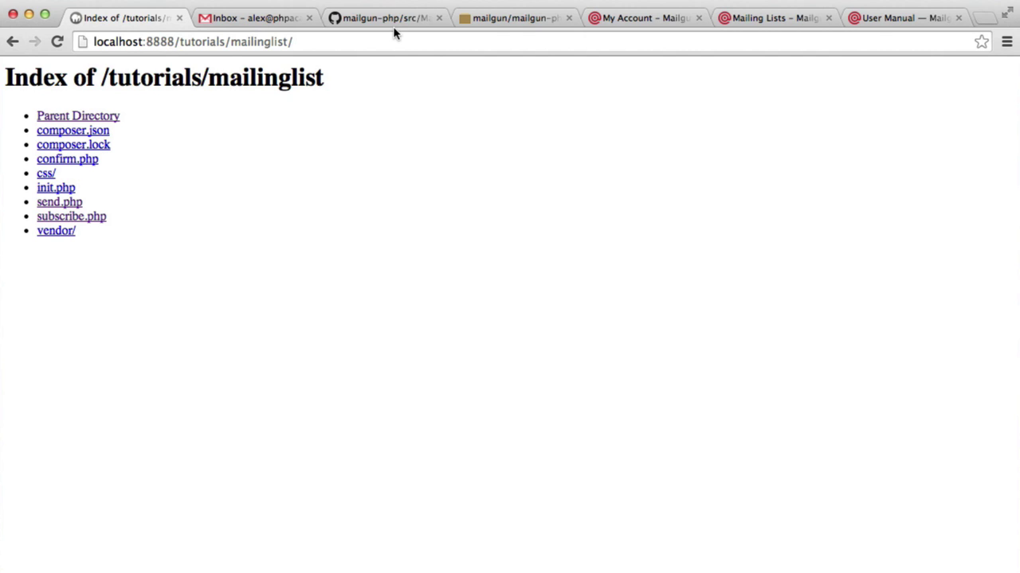
# Refresh Gmail and read the 'Test bulk email' with its personalized greeting.
pyautogui.click(257, 20)
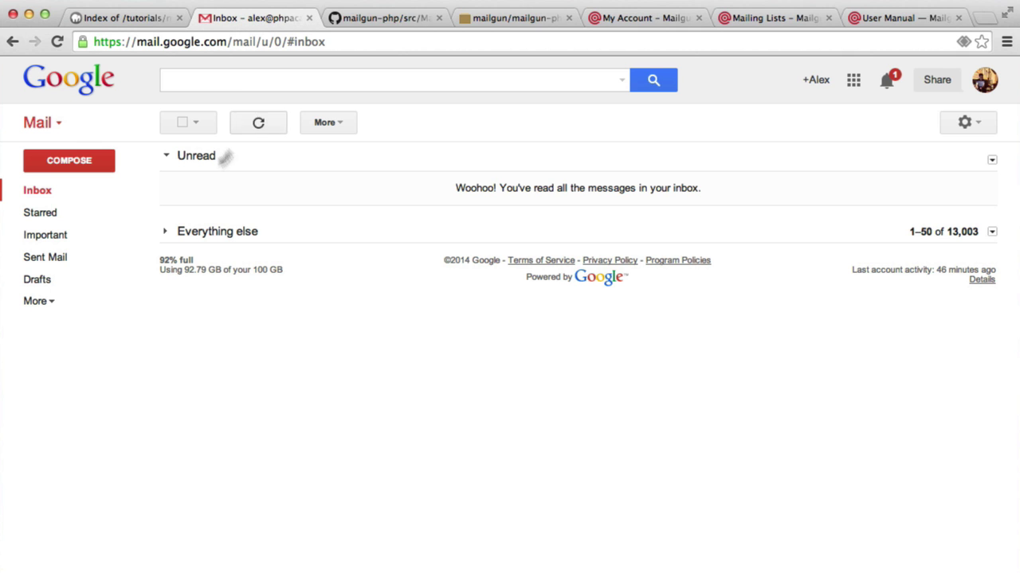
pyautogui.click(50, 191)
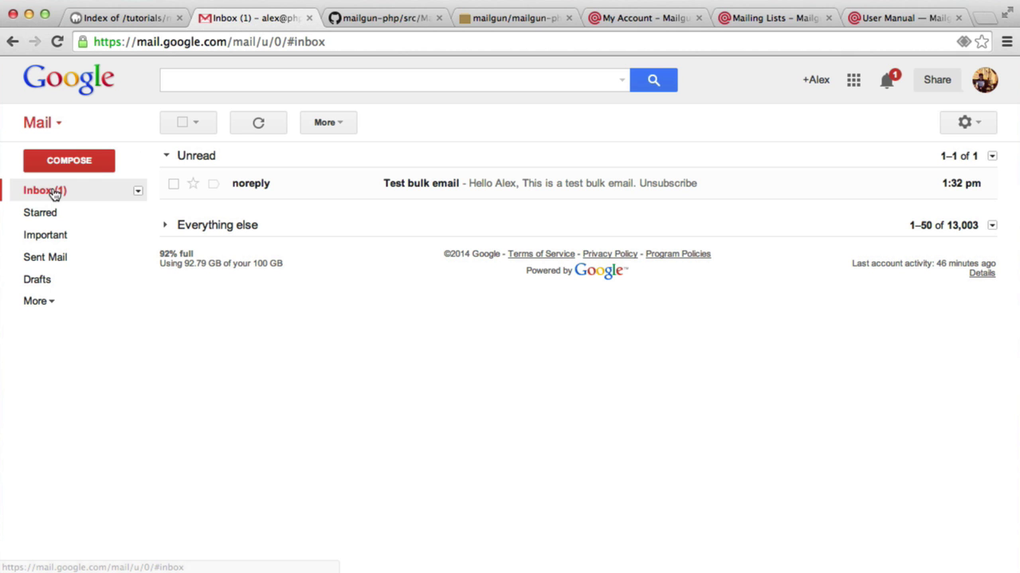
pyautogui.click(541, 187)
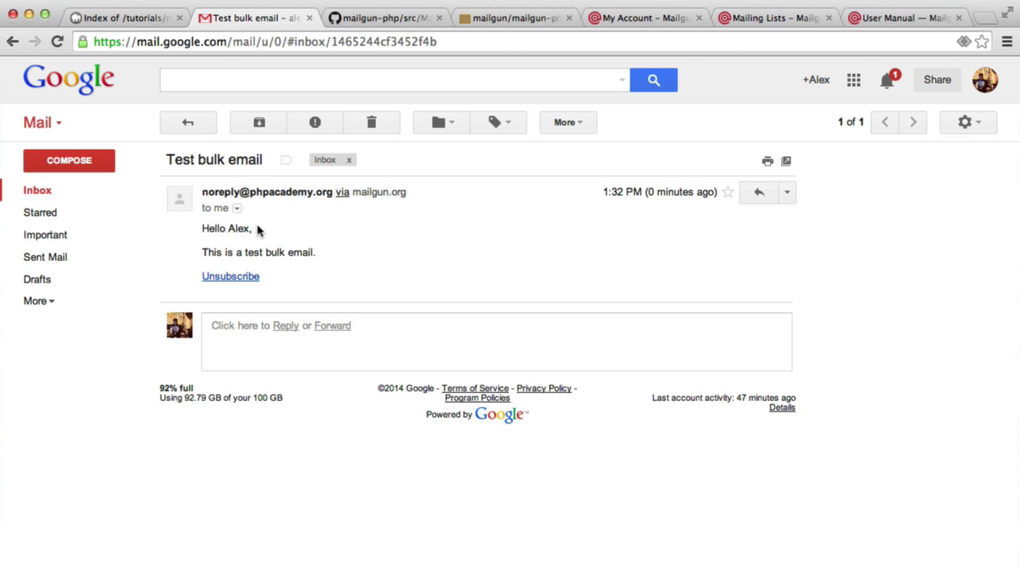
pyautogui.moveTo(228, 230); pyautogui.dragTo(253, 231)
pyautogui.click(300, 234)
pyautogui.moveTo(204, 254); pyautogui.dragTo(348, 259)
pyautogui.click(349, 258)
# Unsubscribe via the email's link, close the unsubscribe page and return to the inbox.
pyautogui.click(241, 282)
pyautogui.click(314, 224)
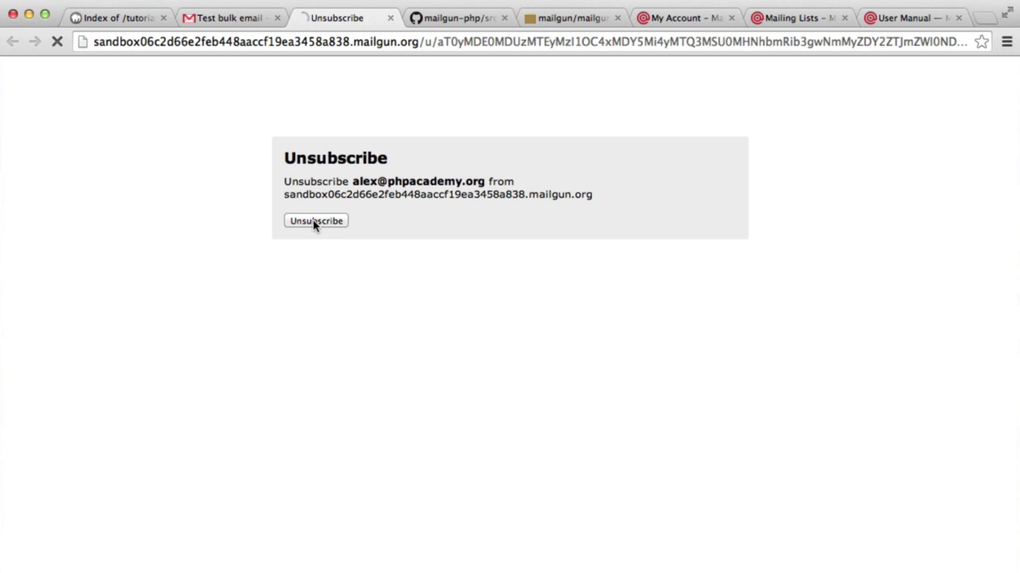
pyautogui.click(391, 17)
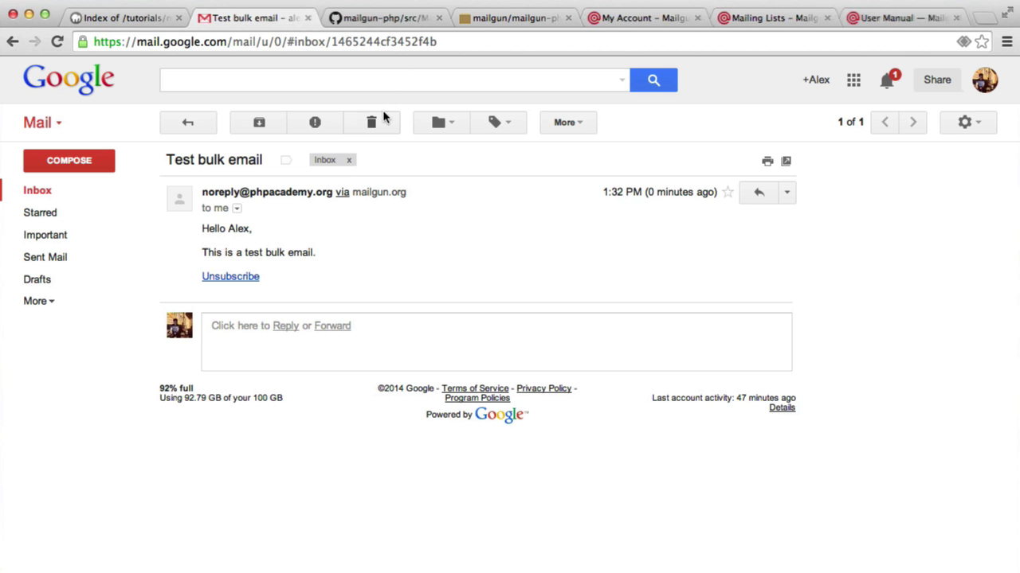
pyautogui.click(77, 195)
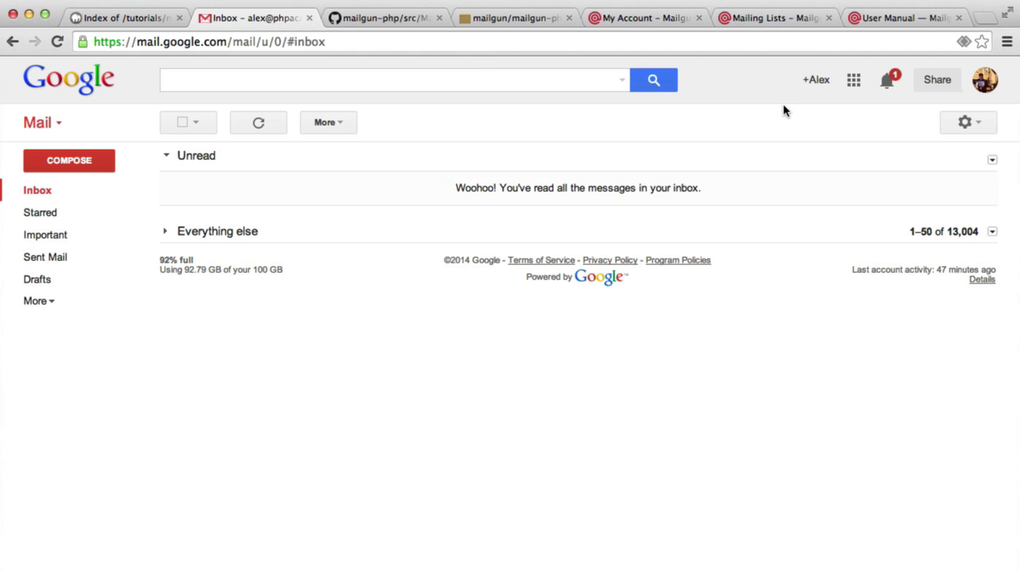
# Review Mailgun's Unsubscribes page showing one recipient, then return to the project index.
pyautogui.click(719, 18)
pyautogui.click(767, 41)
pyautogui.press('Return')
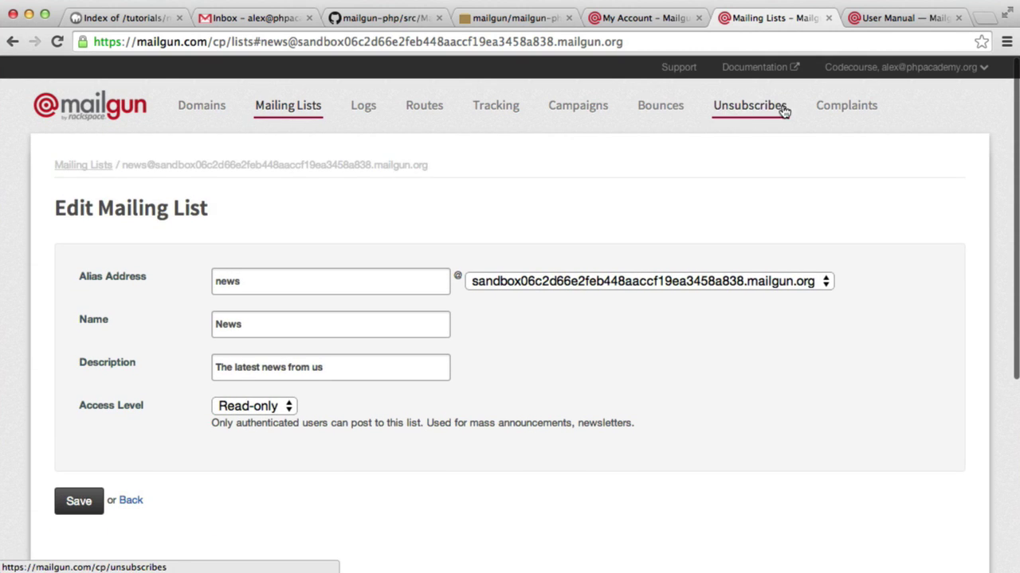
pyautogui.scroll(-2, 694, 377)
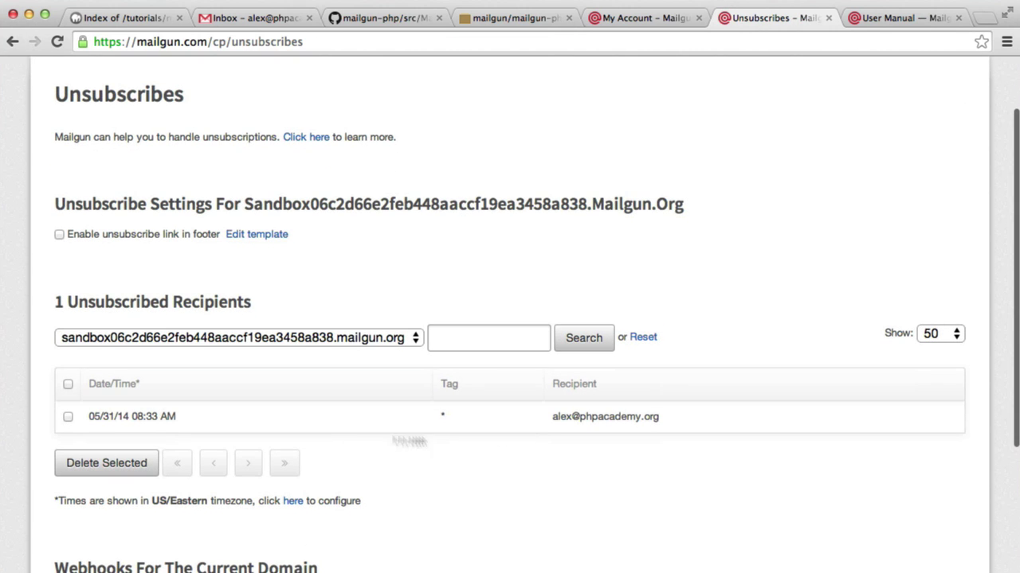
pyautogui.scroll(2, 549, 462)
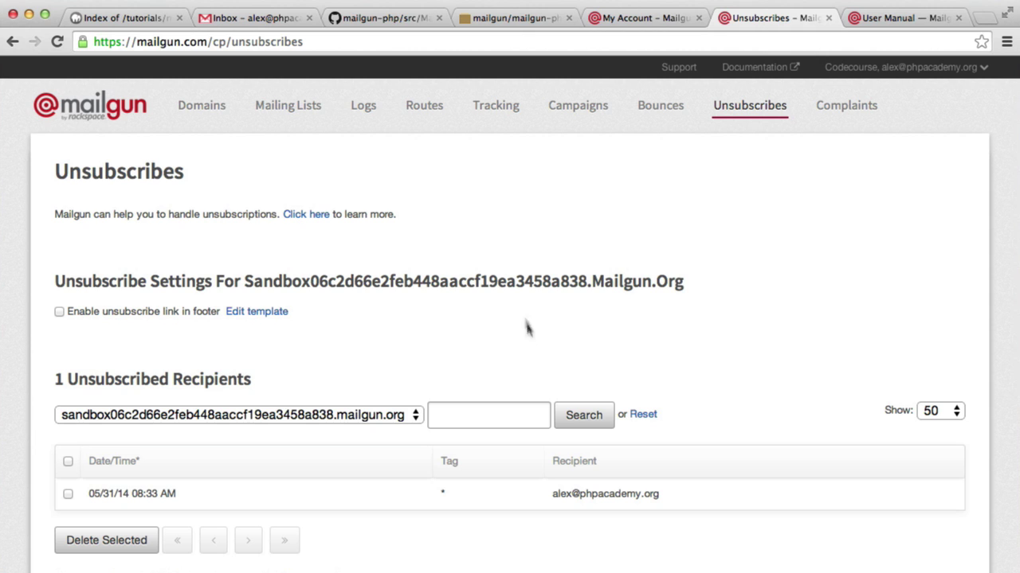
pyautogui.click(132, 22)
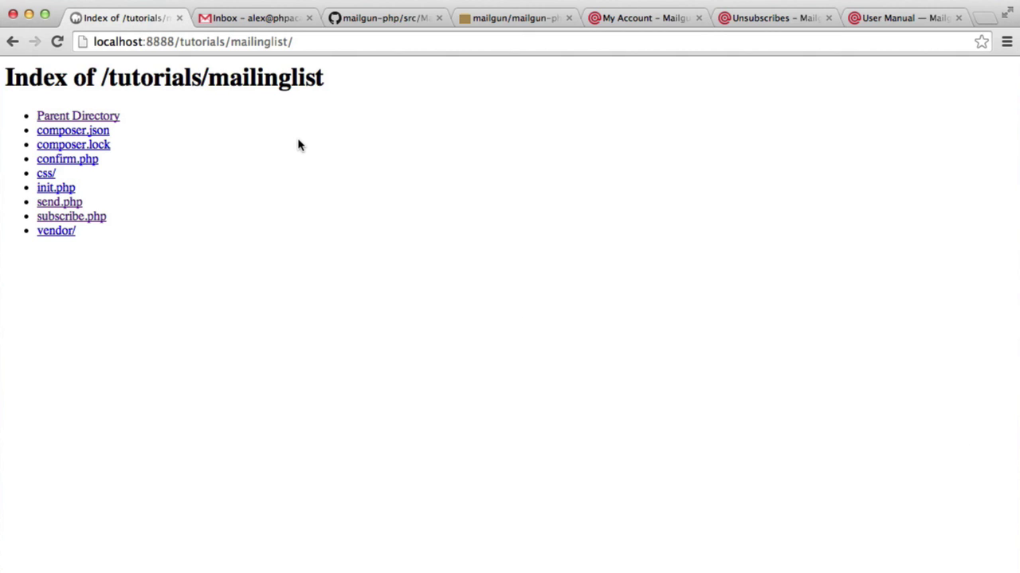